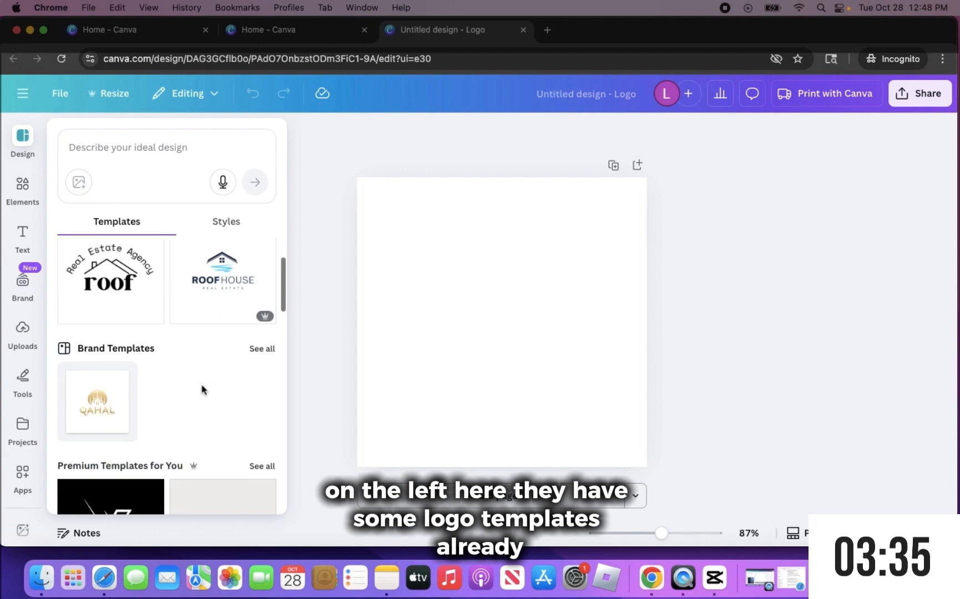
Step: Browse the ready-made logo templates, including the premium ones and the general results
scroll(203, 389, "down", 2)
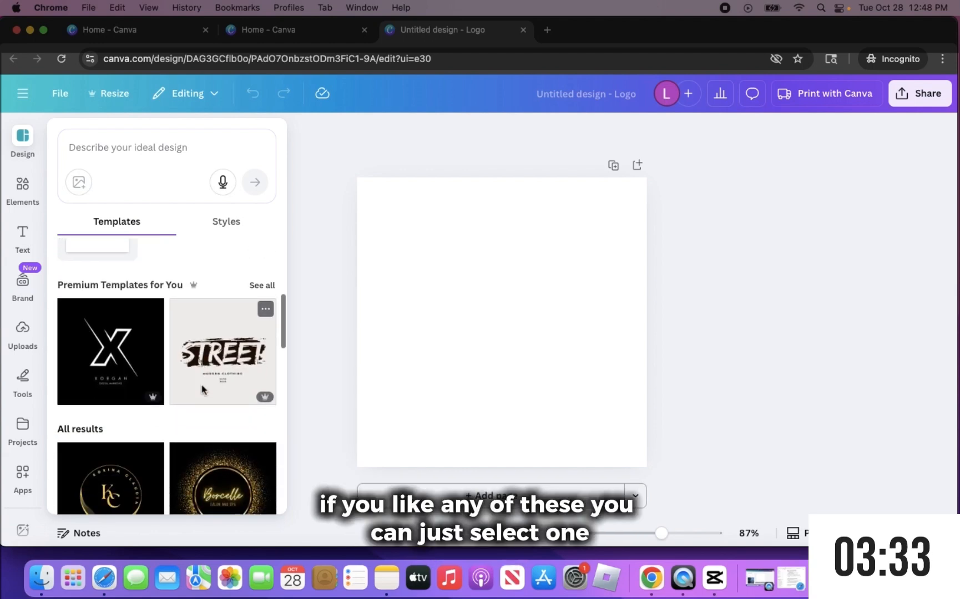
scroll(202, 387, "down", 2)
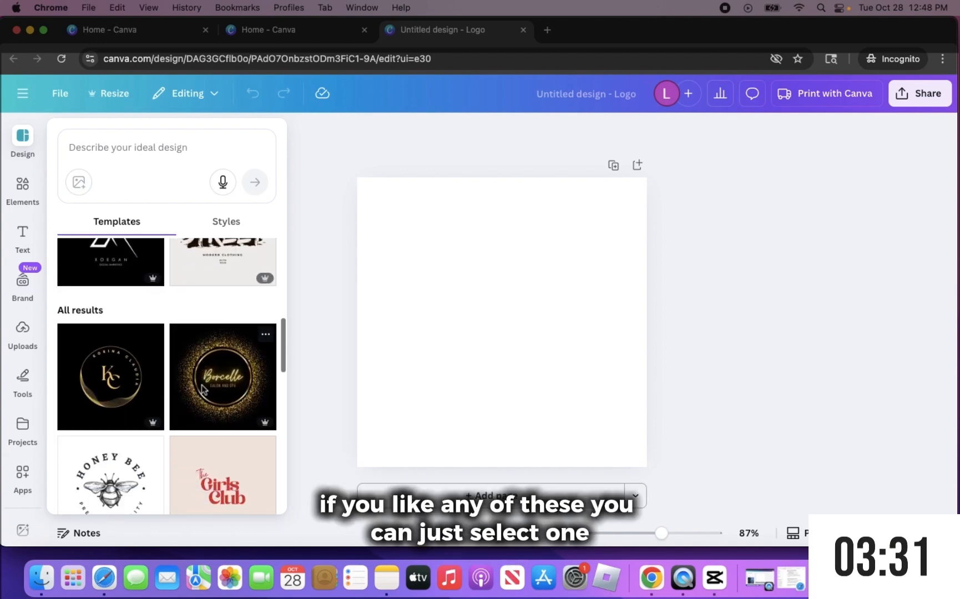
scroll(202, 389, "down", 3)
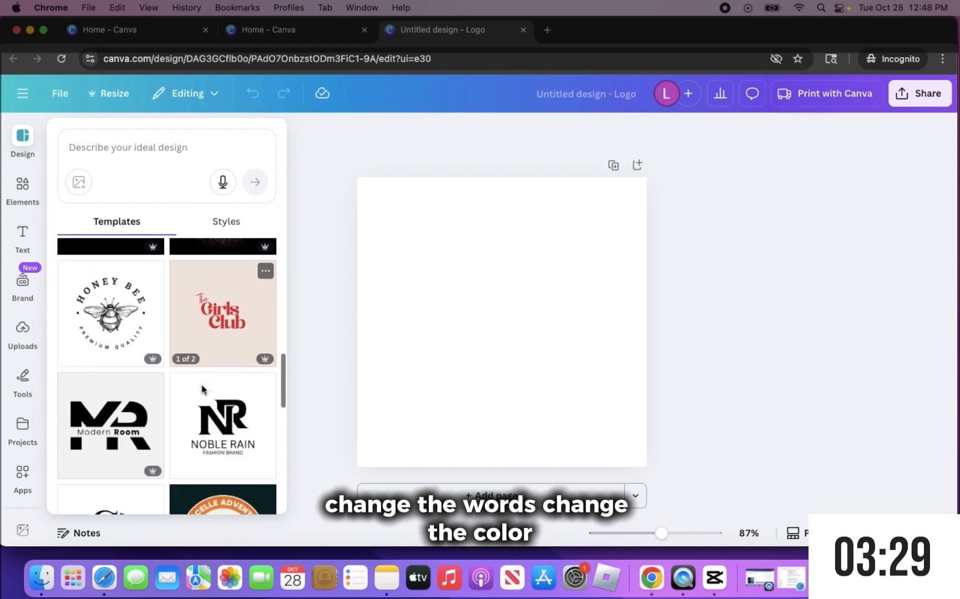
scroll(202, 388, "down", 4)
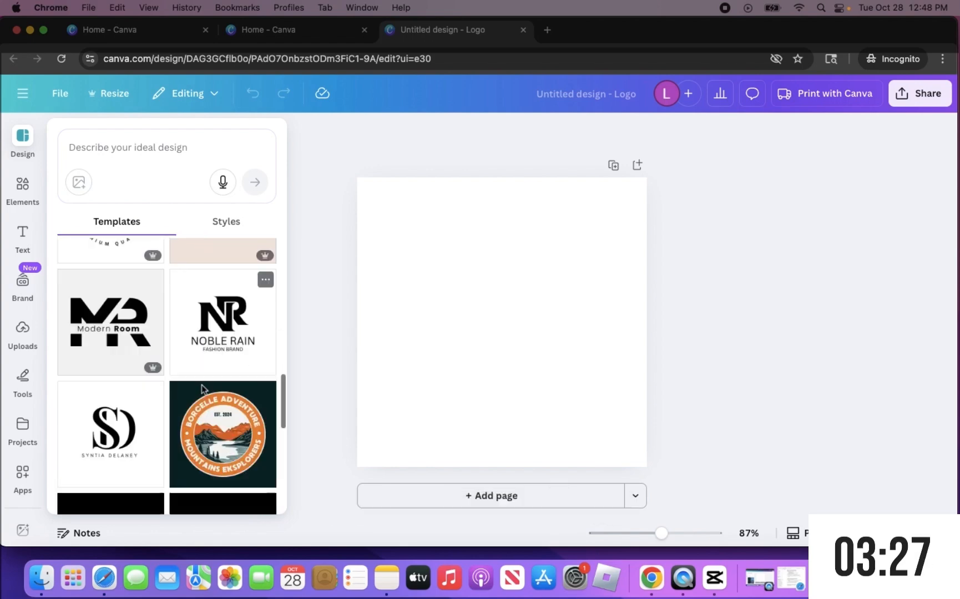
scroll(202, 389, "down", 5)
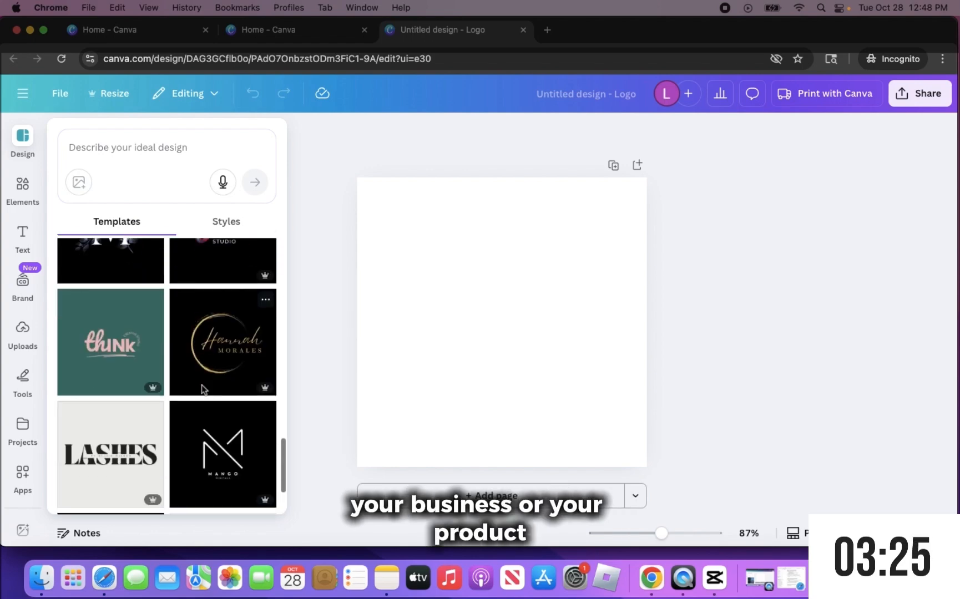
scroll(203, 382, "up", 5)
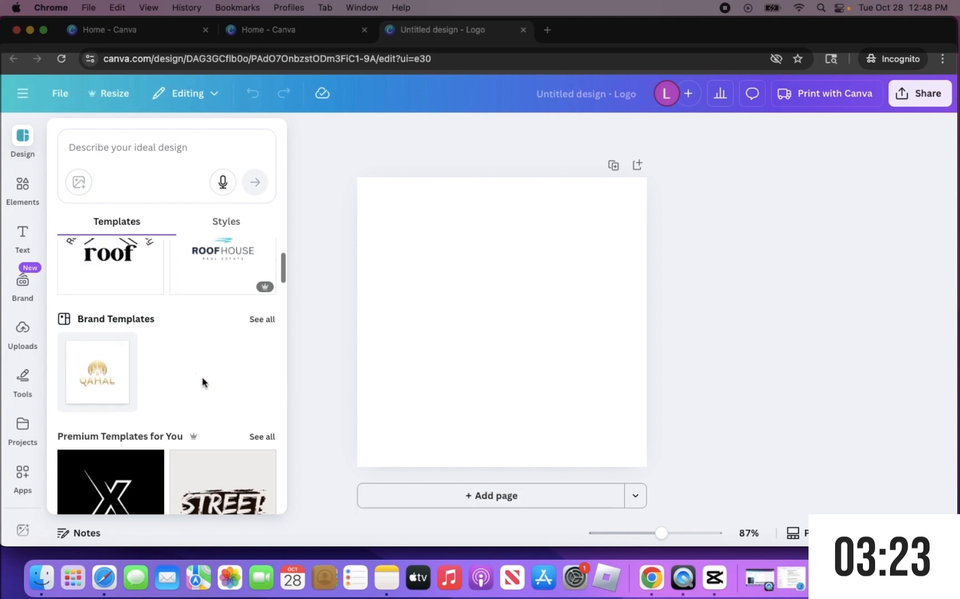
Step: Describe the design as "create a logo for a Youtube channel called AI for everyone. Include a tech element such as a lightbulb or circuit."
left_click(147, 155)
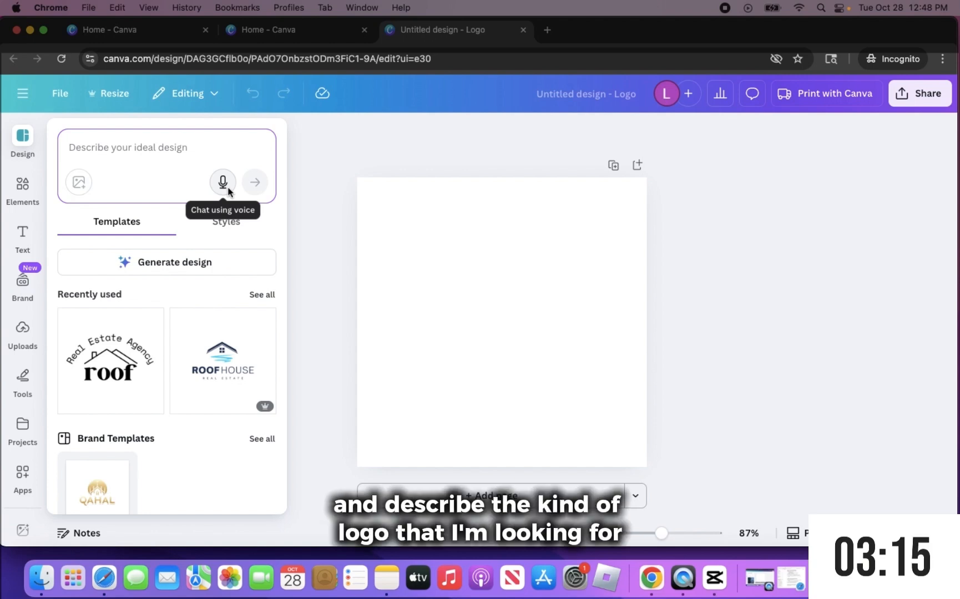
type("create a l")
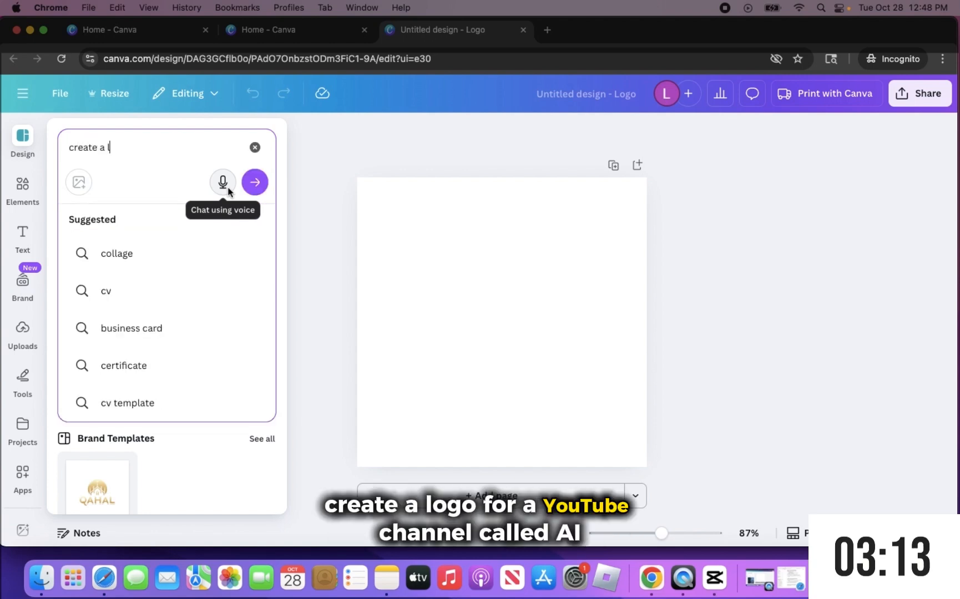
type("ogo for a ")
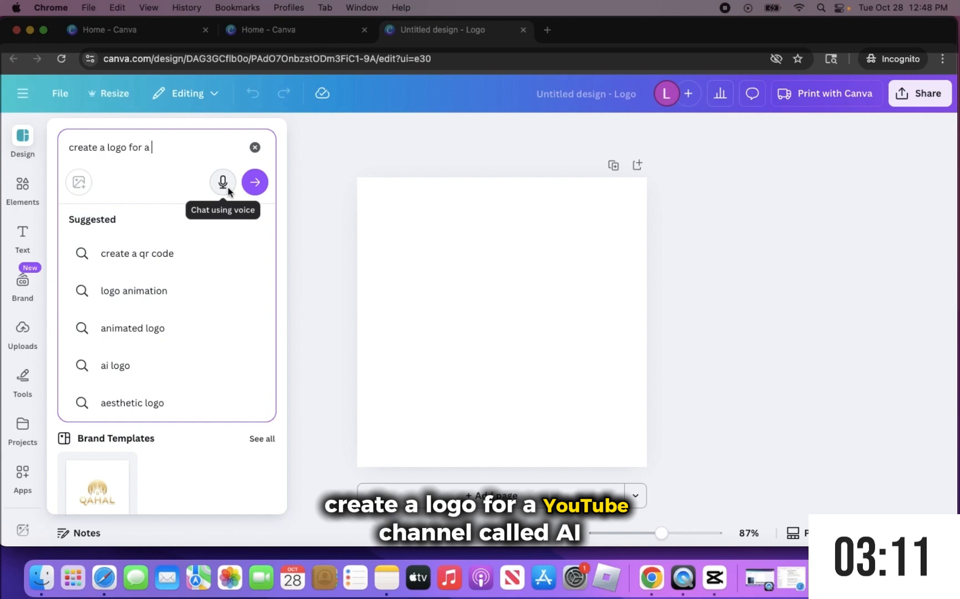
type("Youtube c")
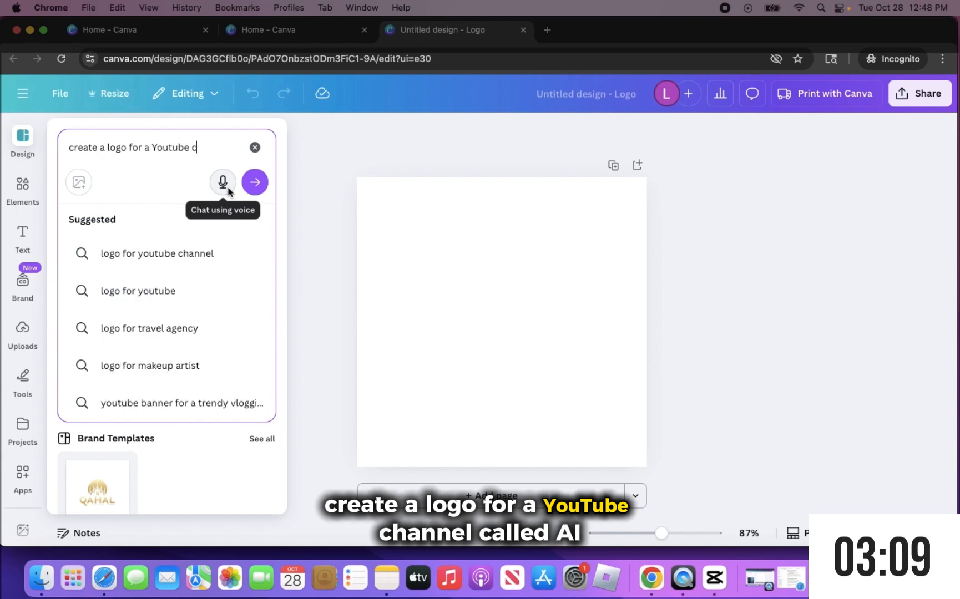
type("hannel called ")
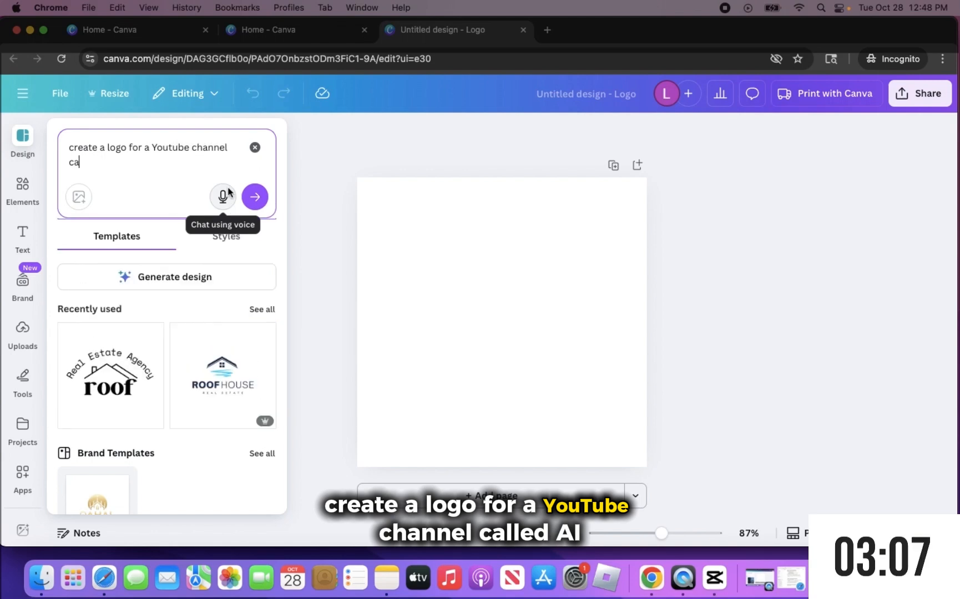
type("AI forev")
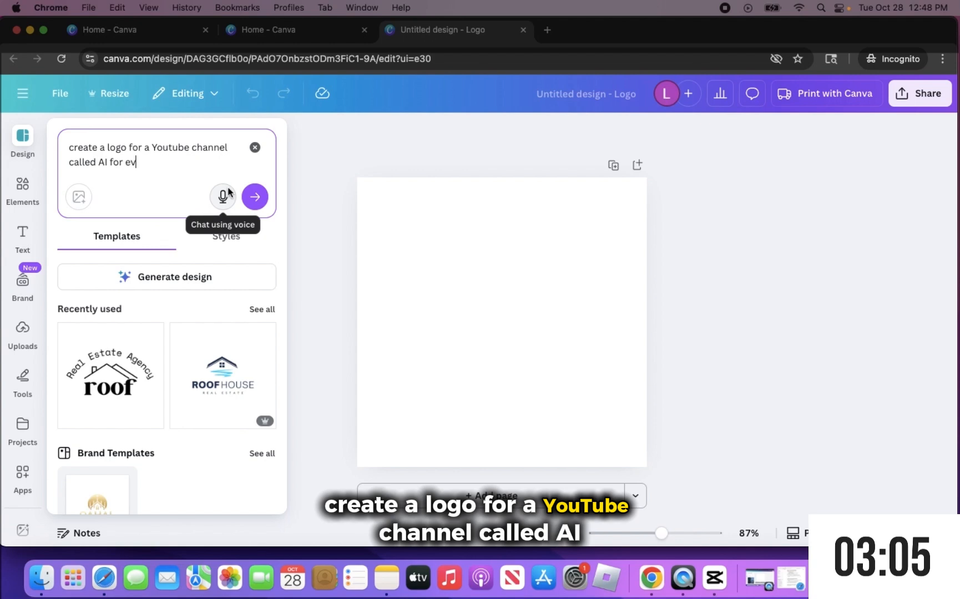
type("eryone.  Includ")
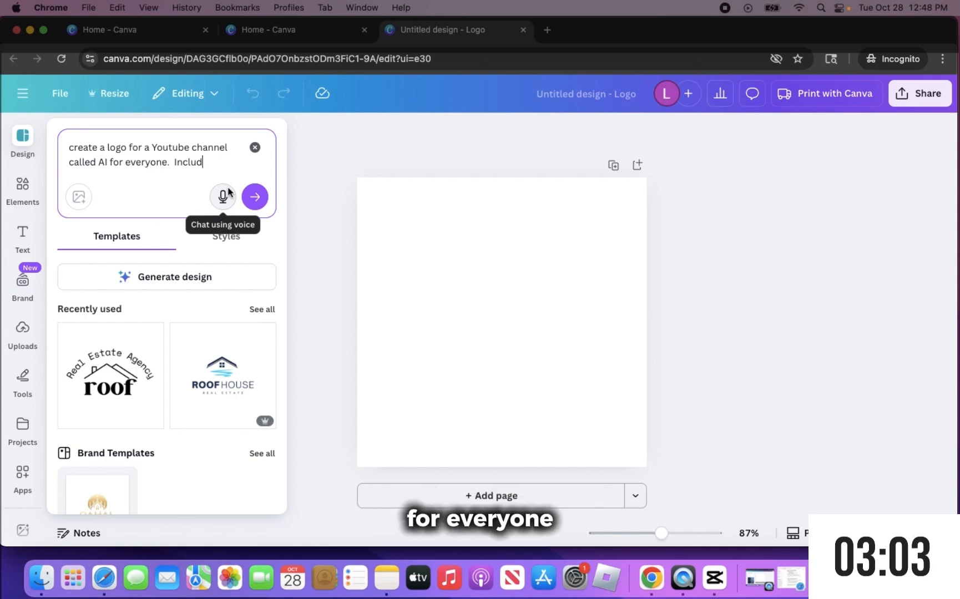
type("e a tech elem")
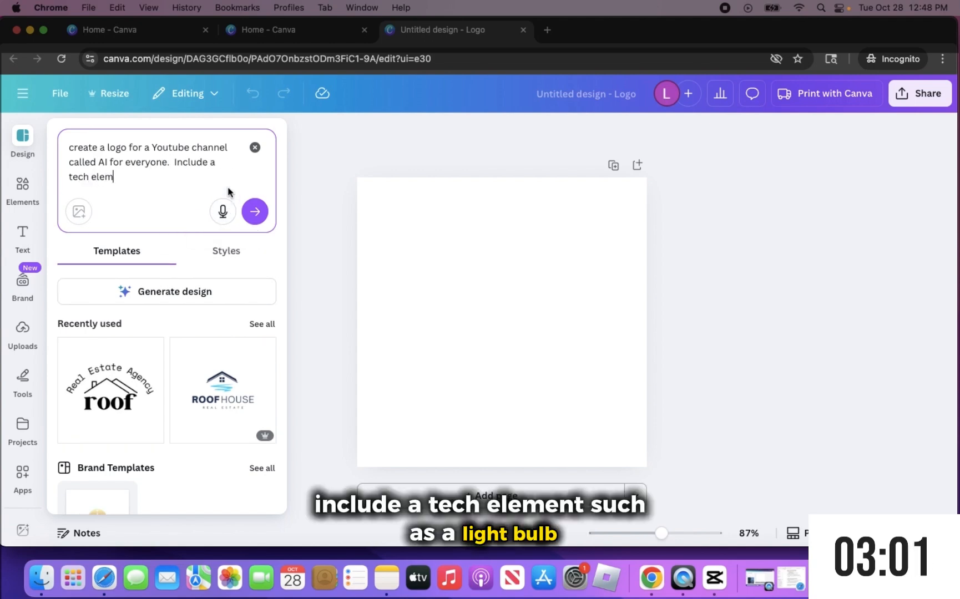
type("ent such as a ")
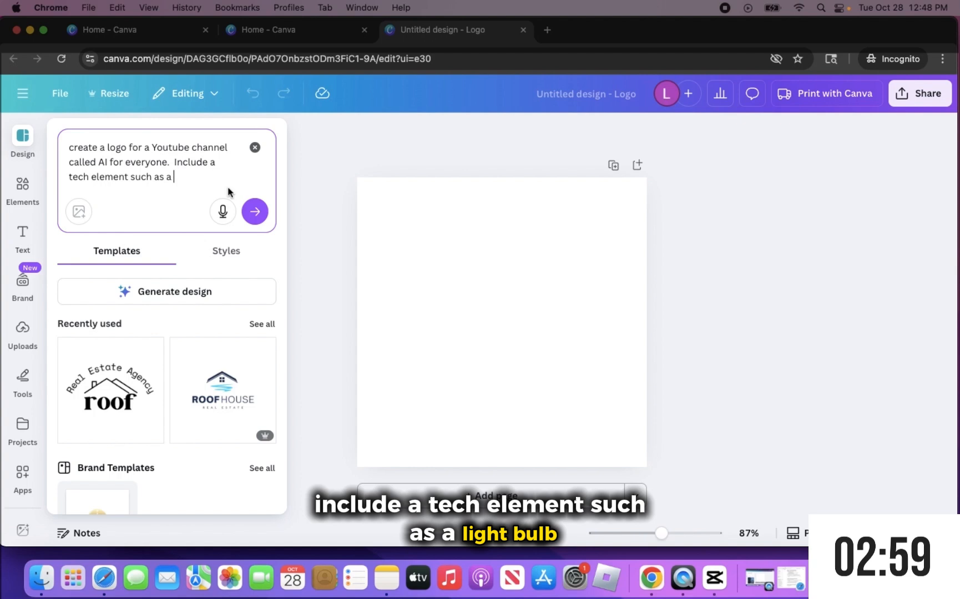
type("light")
type("bulb")
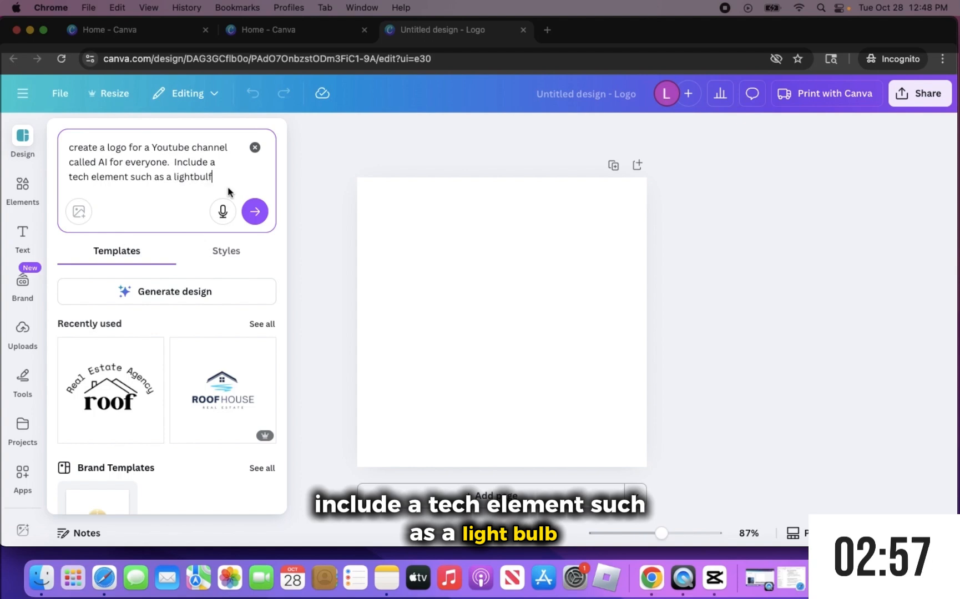
type(" or cir")
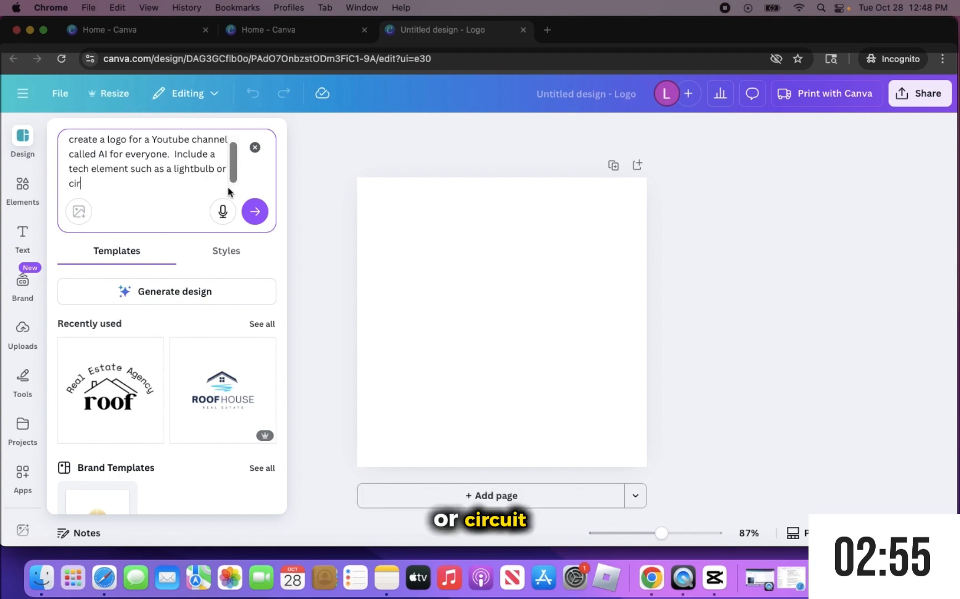
type("cuit ")
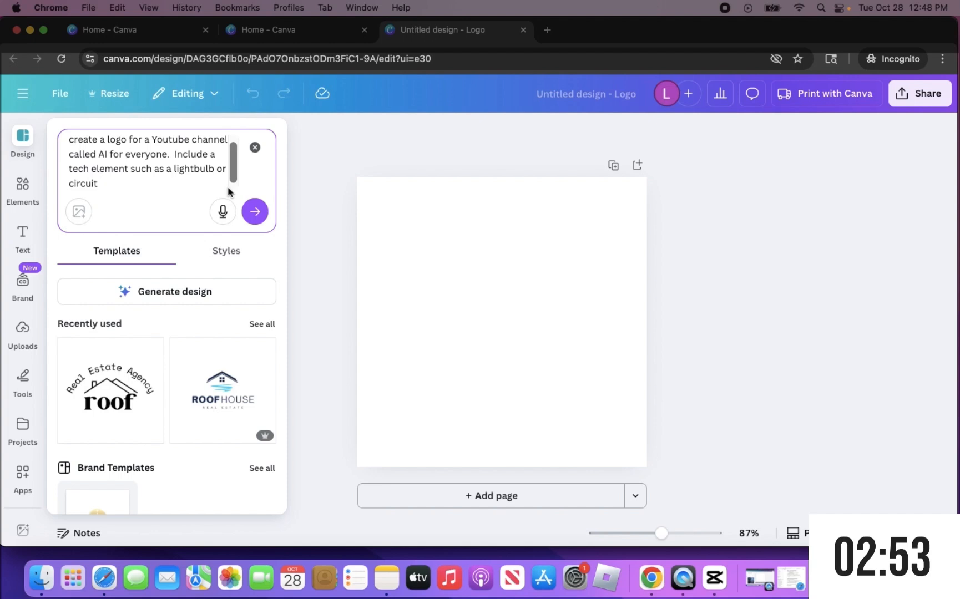
Step: Add the sentence "also make my background yellow." to the end of the design description
type(".also m")
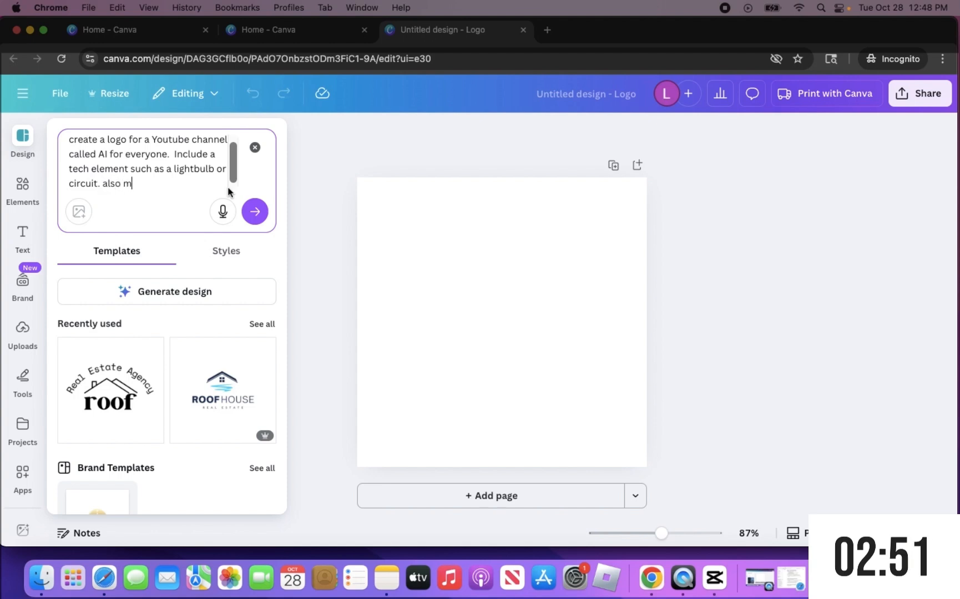
type("ake my back")
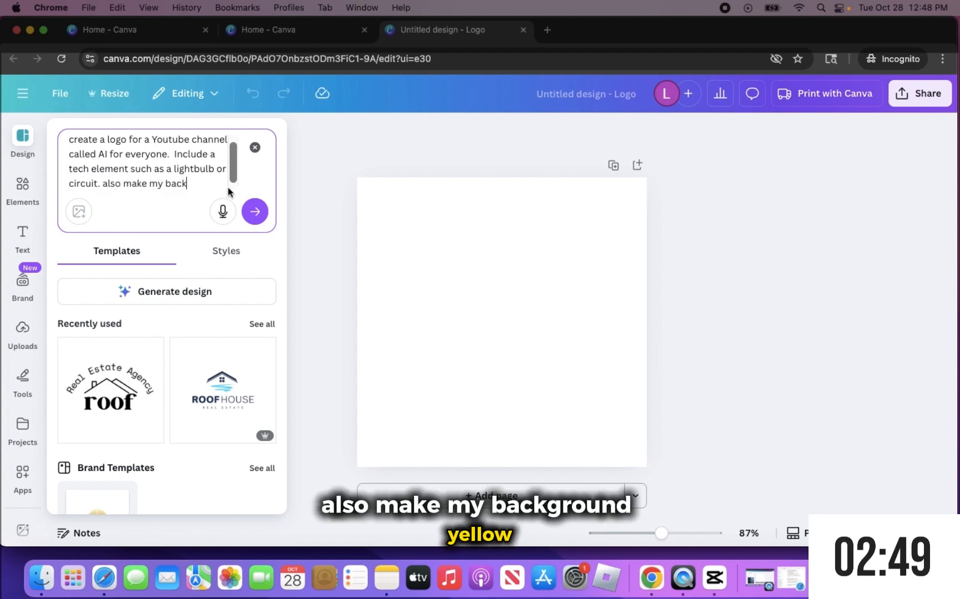
type("ground yellow")
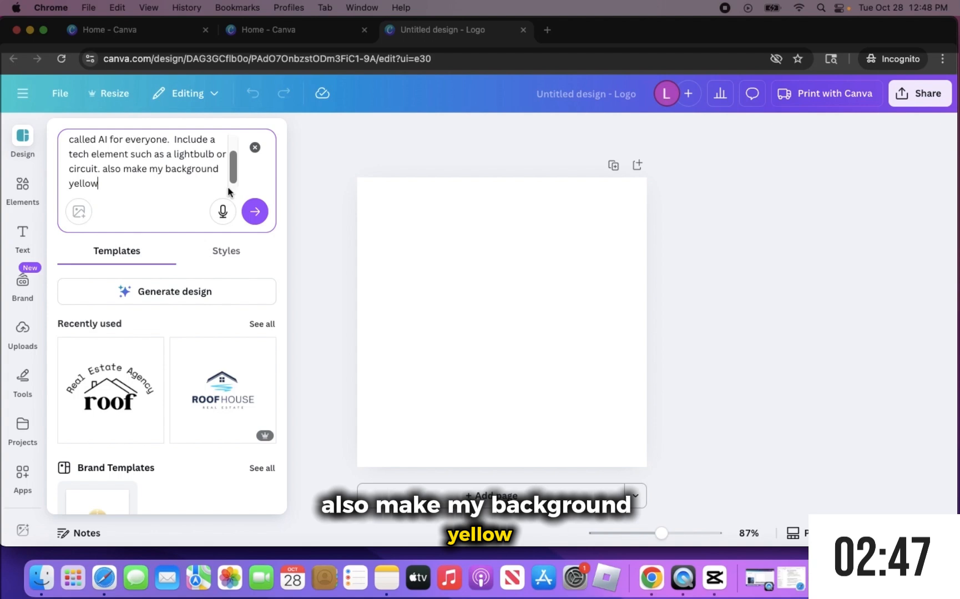
type(".")
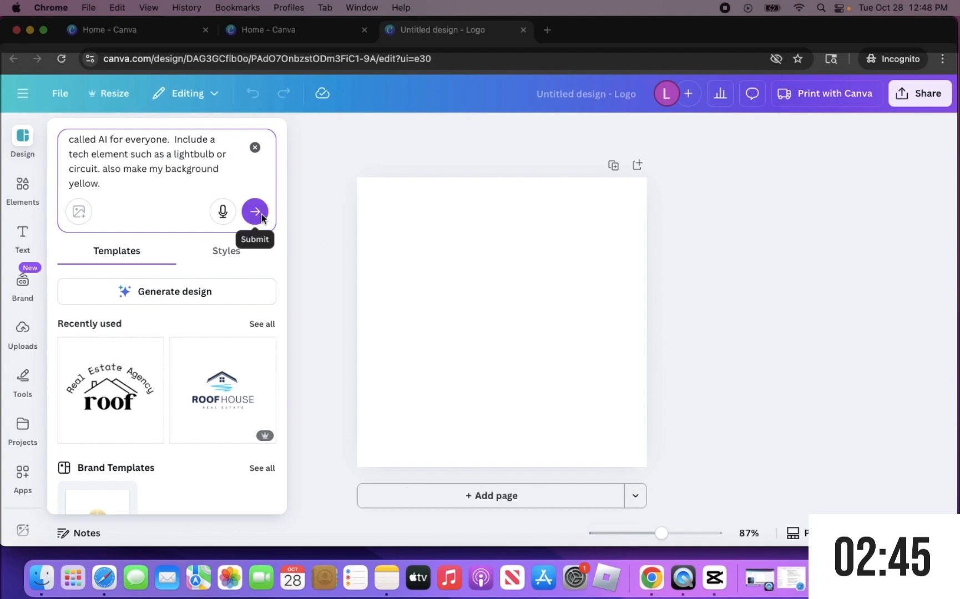
Step: Generate designs from the description and apply the yellow one with the circuit lightbulb beneath arched text to the blank page
left_click(240, 287)
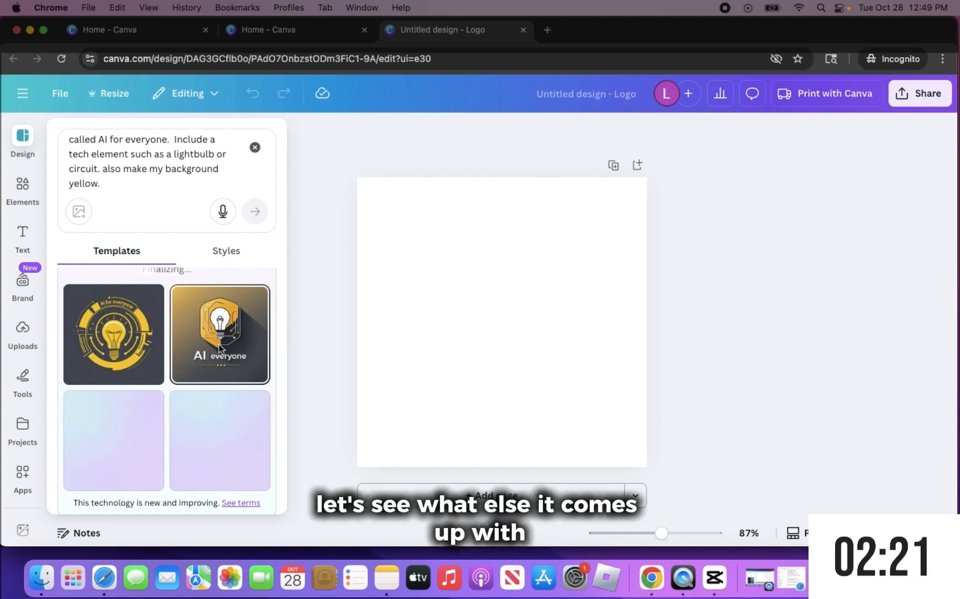
scroll(219, 349, "up", 1)
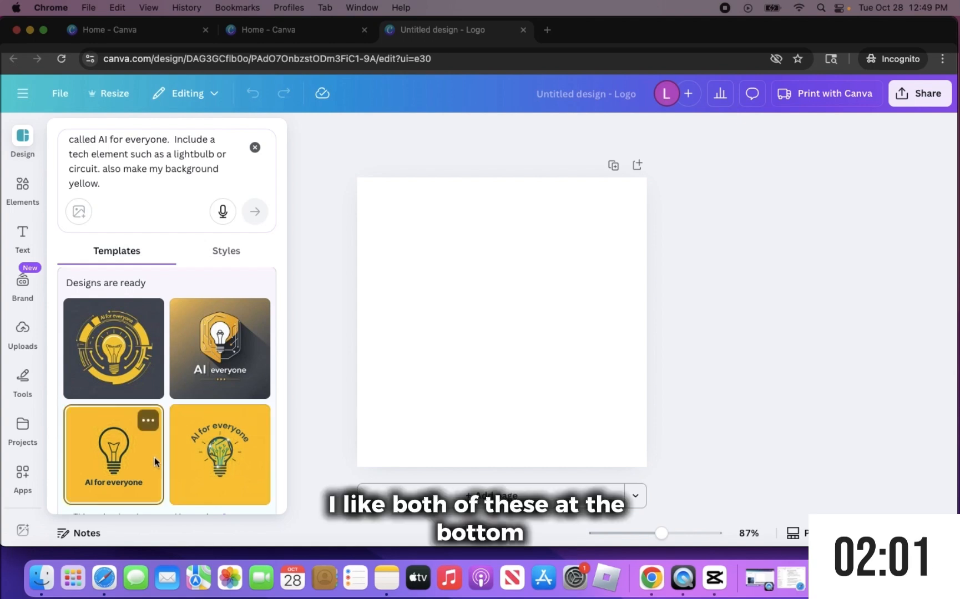
left_click(209, 462)
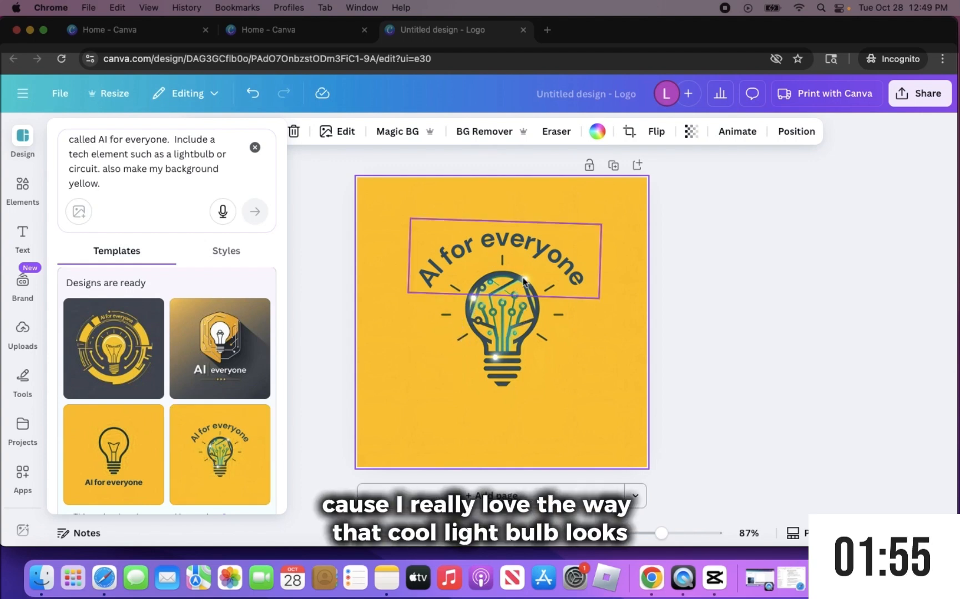
Step: Extend the design description with "Replace the word for with the number 4." and generate a new set of designs
left_click(129, 186)
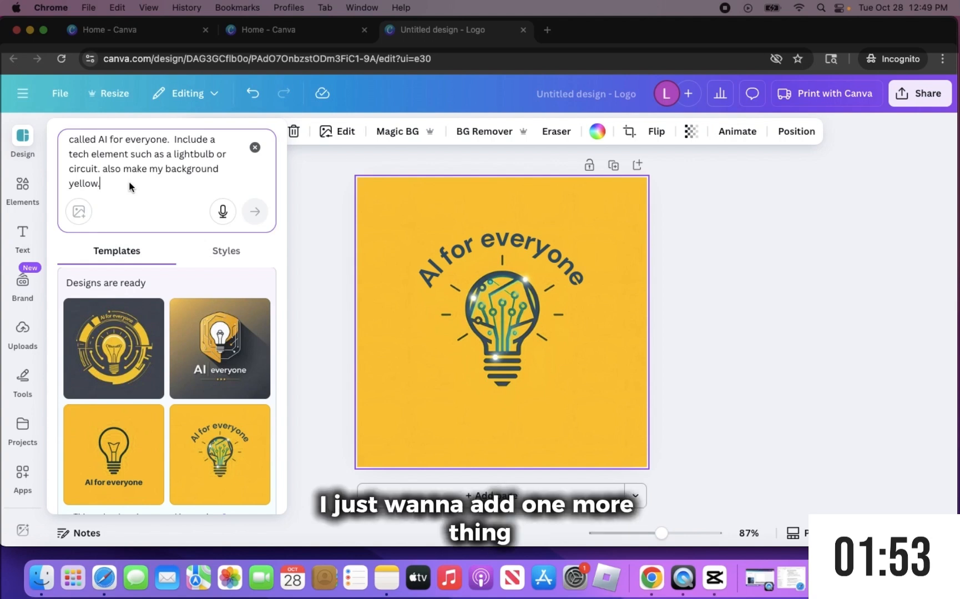
type("Replac")
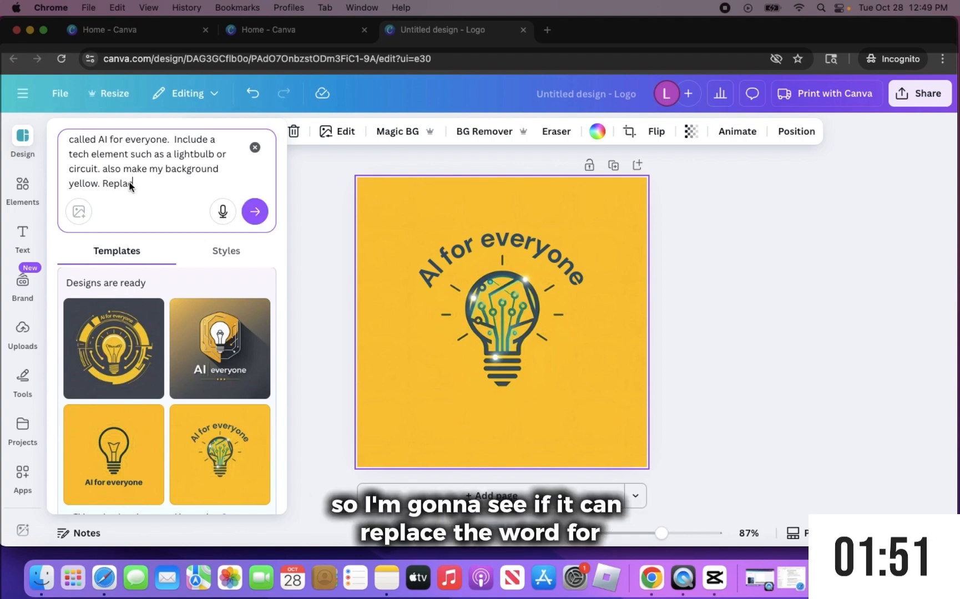
type("e the wor")
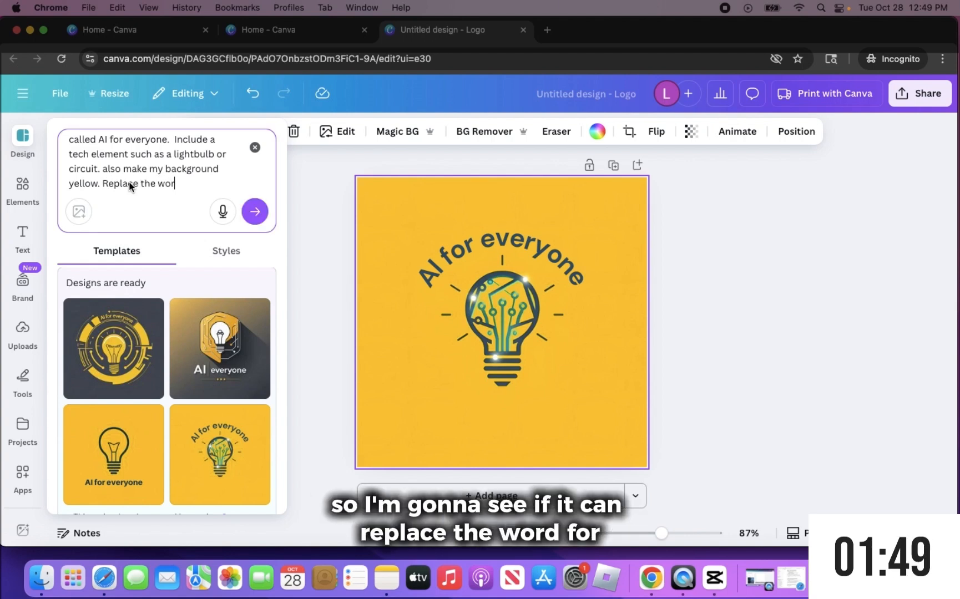
type("d for wh")
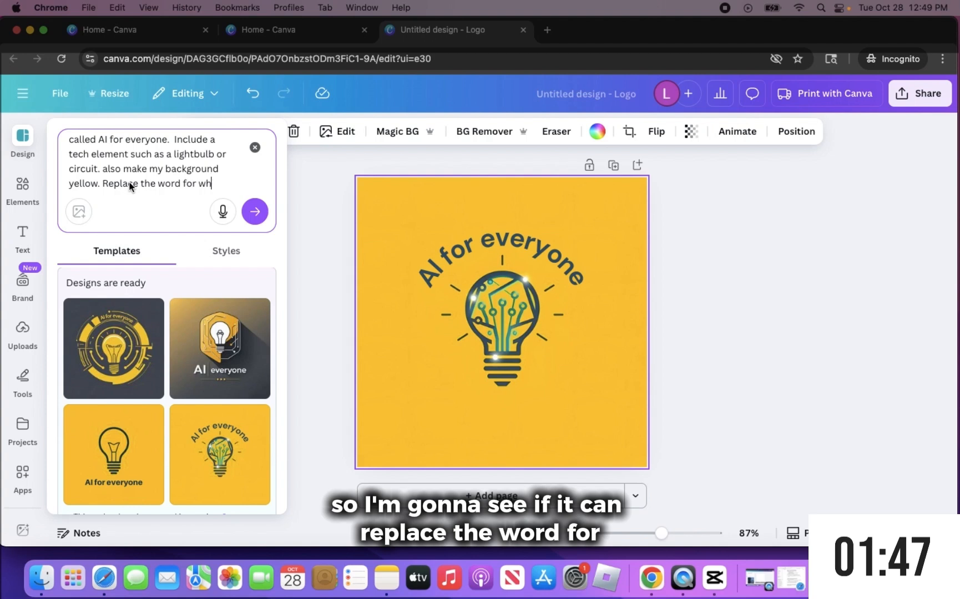
type("it the number 4.")
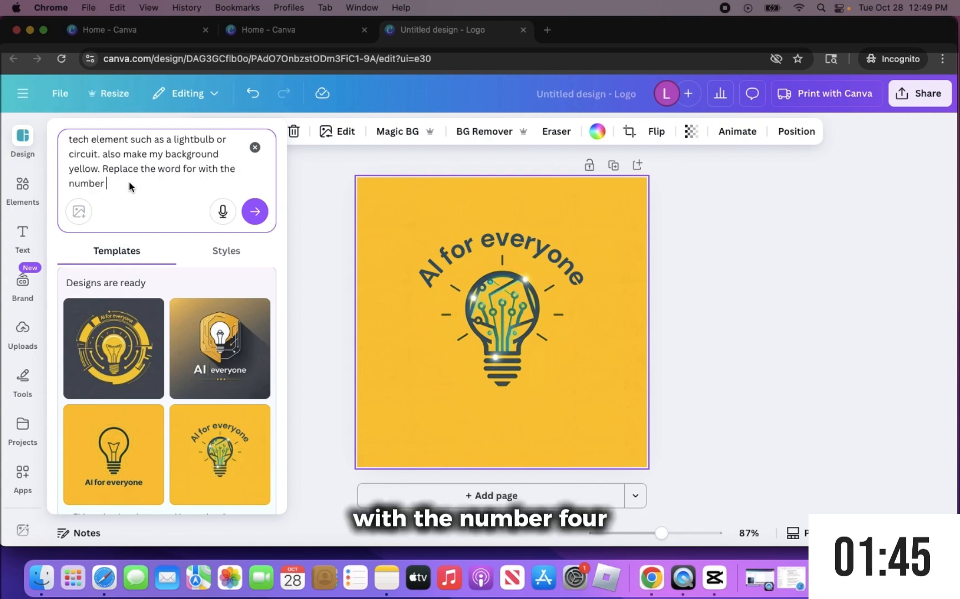
left_click(255, 211)
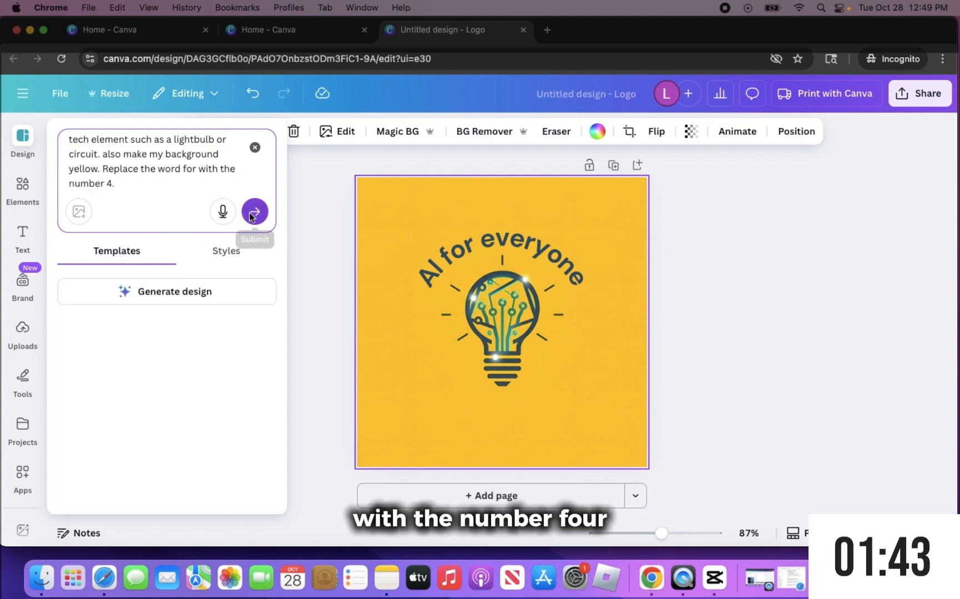
left_click(224, 292)
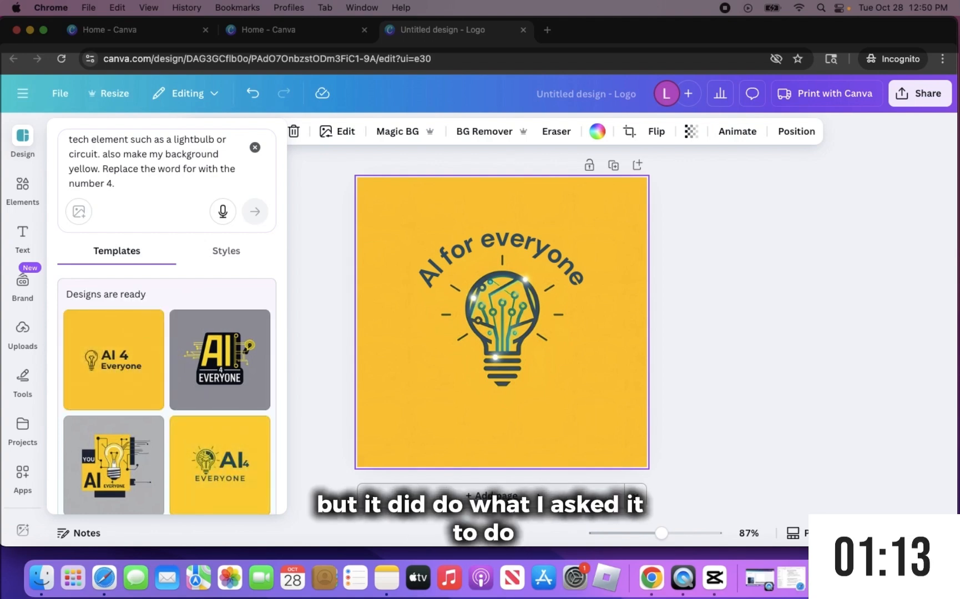
Step: Add a second page and apply the generated yellow design with the lightbulb beside "AI 4" above "EVERYONE"
left_click(538, 496)
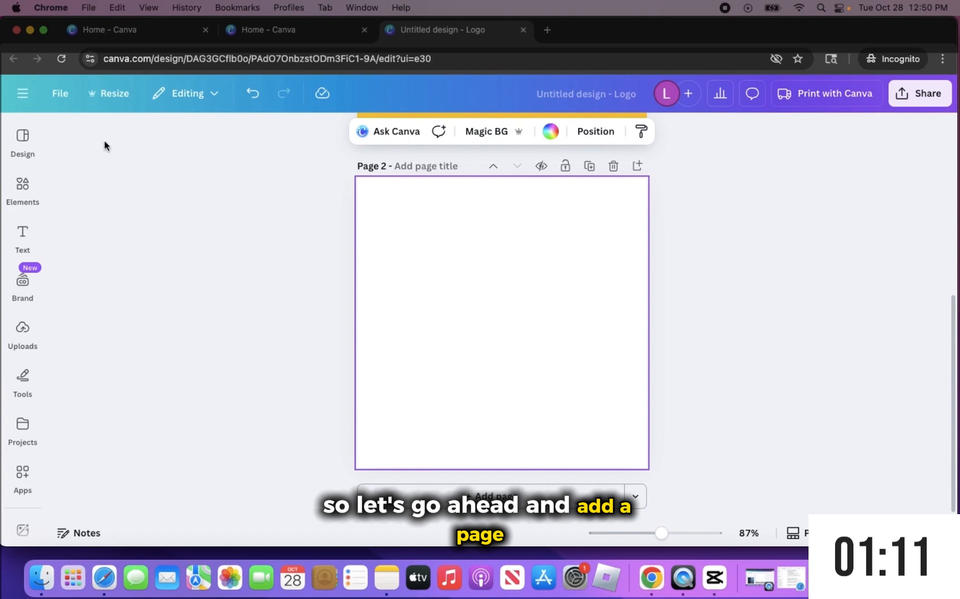
left_click(34, 147)
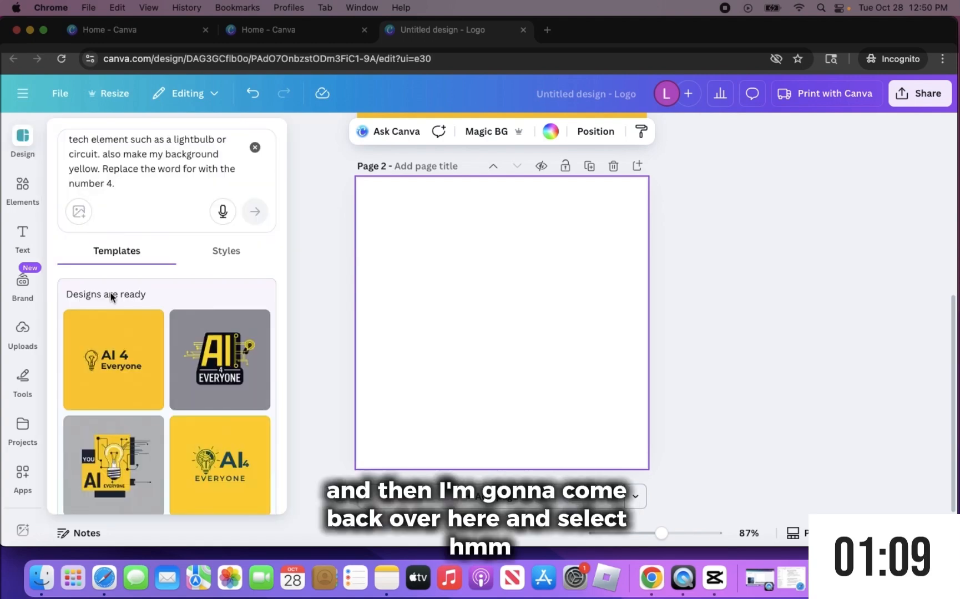
left_click(211, 451)
left_click(390, 403)
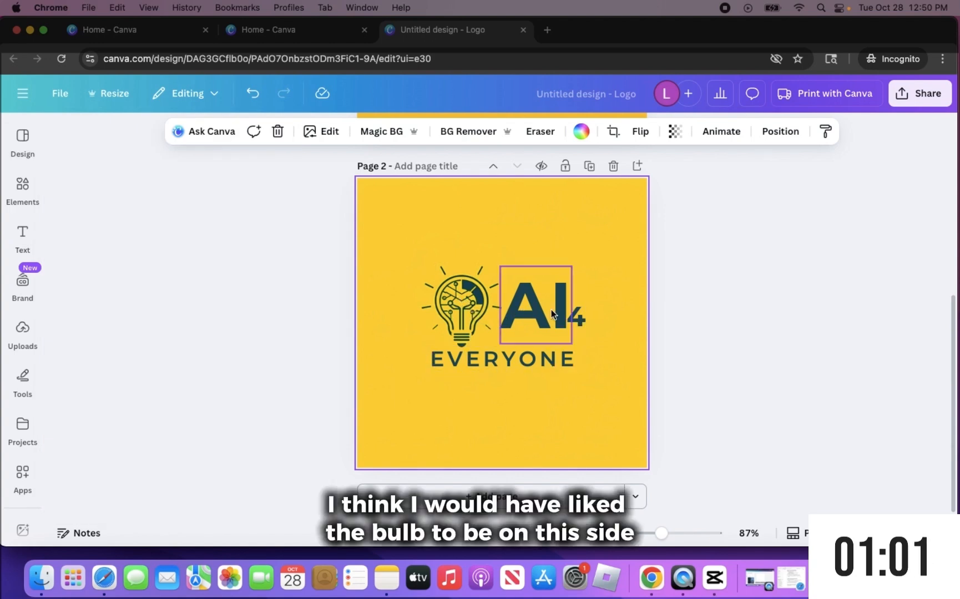
Step: Title the untitled logo design "AI for everyone logo"
scroll(551, 308, "up", 5)
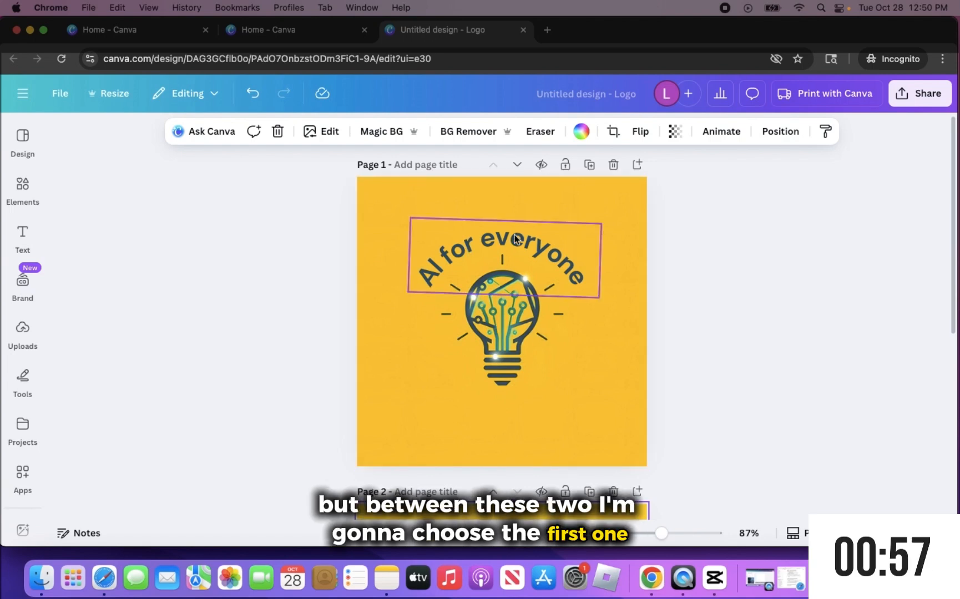
left_click(587, 98)
type("AI")
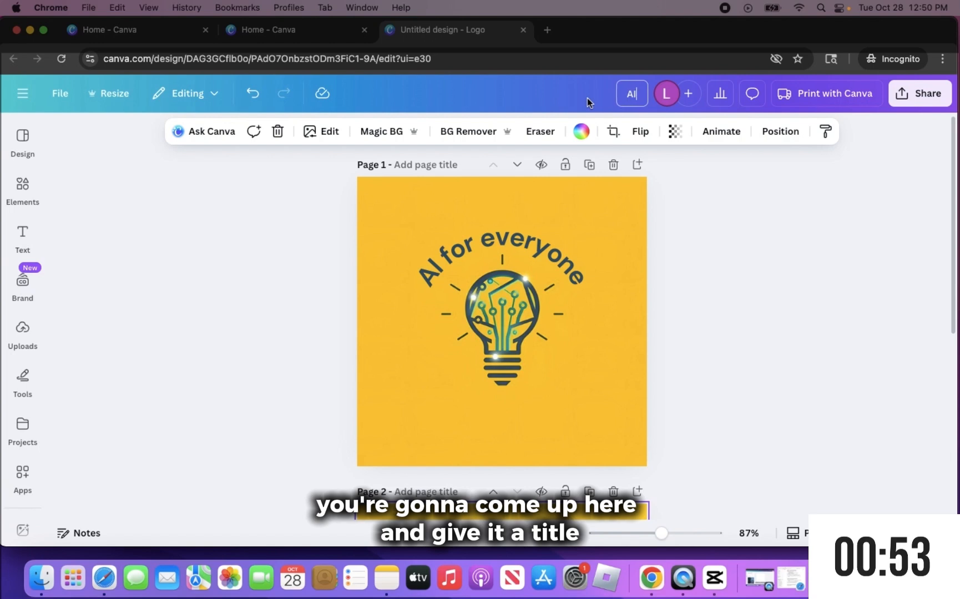
type(" for everyone logo")
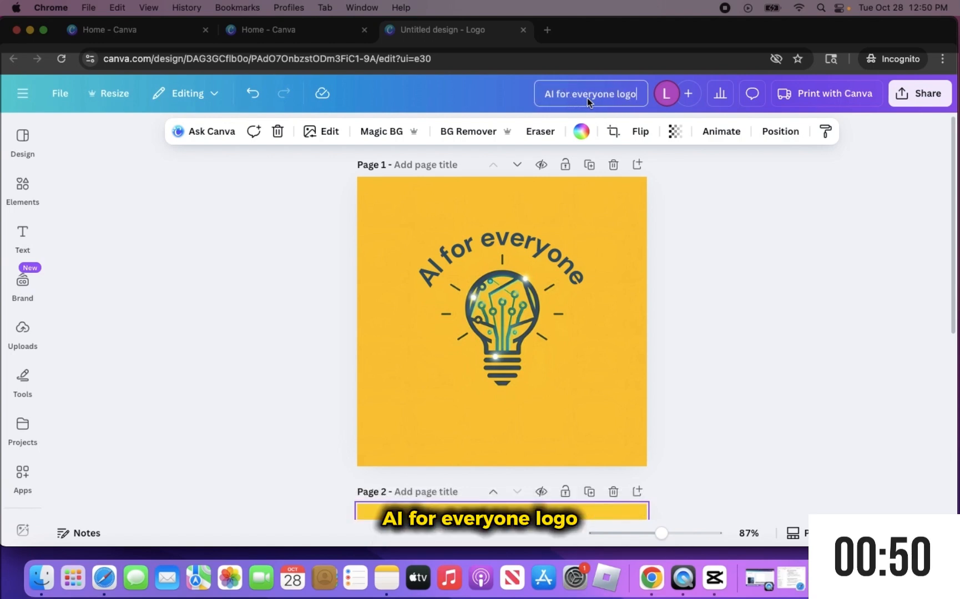
key("Return")
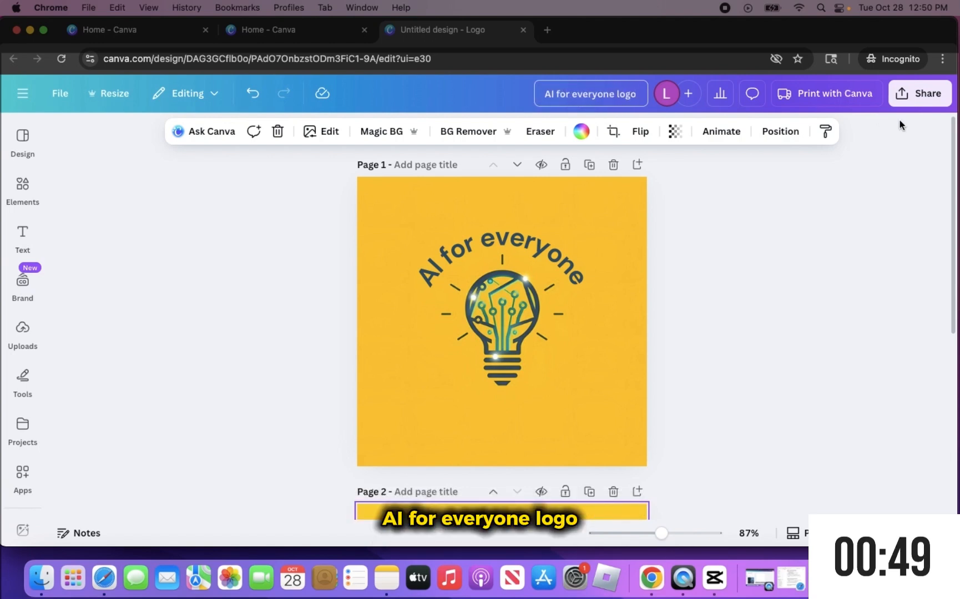
Step: Download only page 1 of the design as a PNG, leaving page 2 out of the page selection
left_click(926, 101)
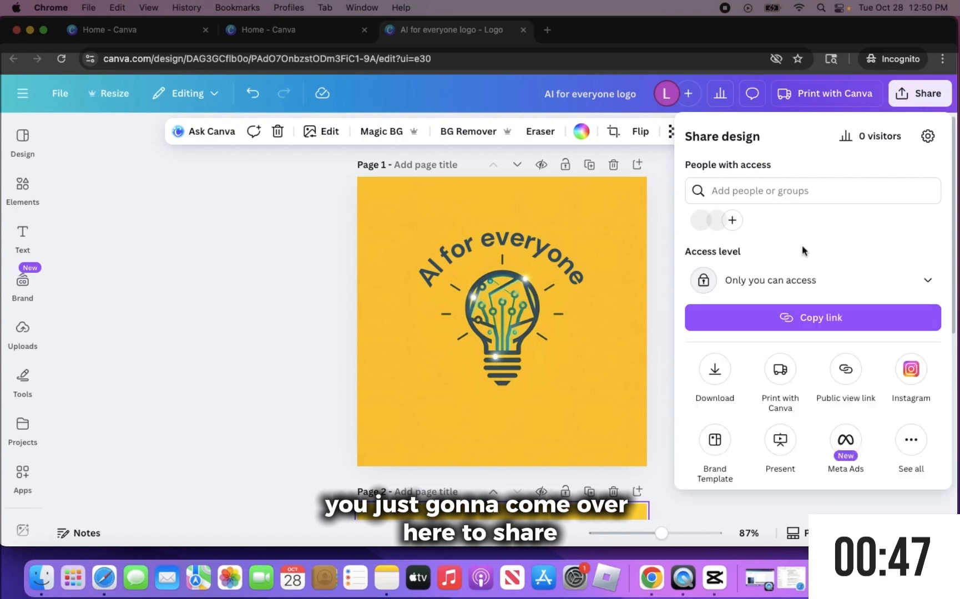
left_click(716, 368)
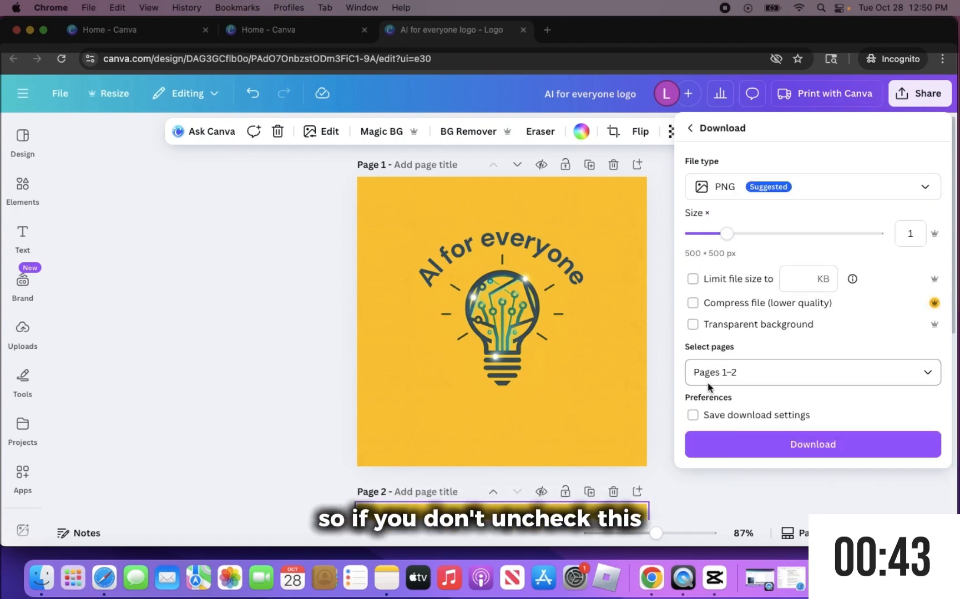
left_click(704, 373)
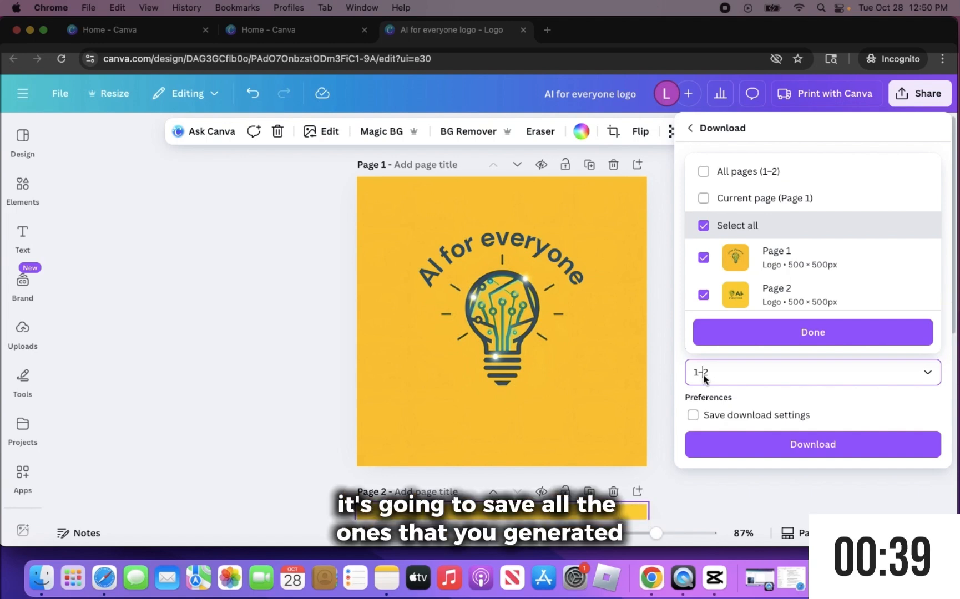
scroll(748, 309, "down", 1)
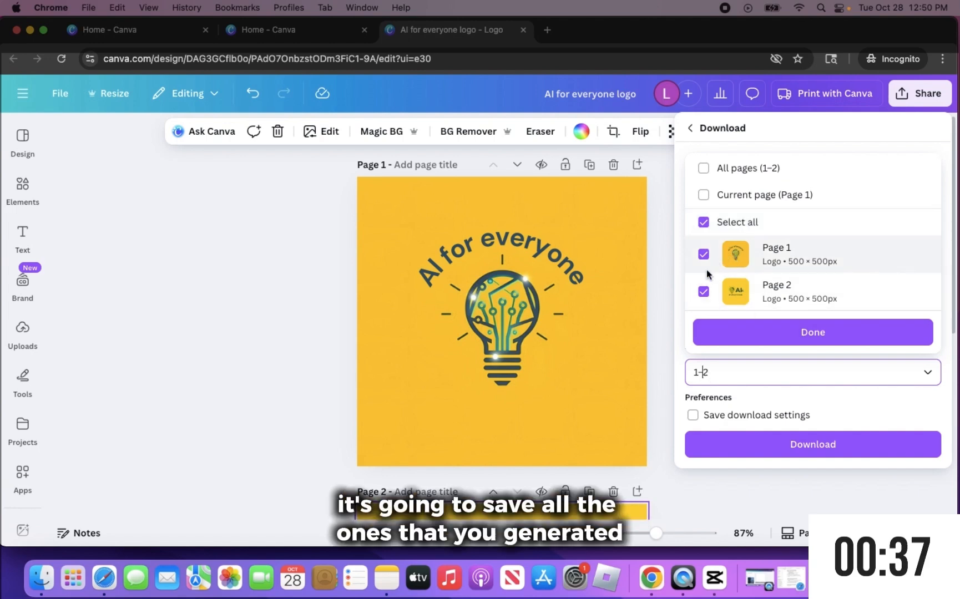
left_click(703, 291)
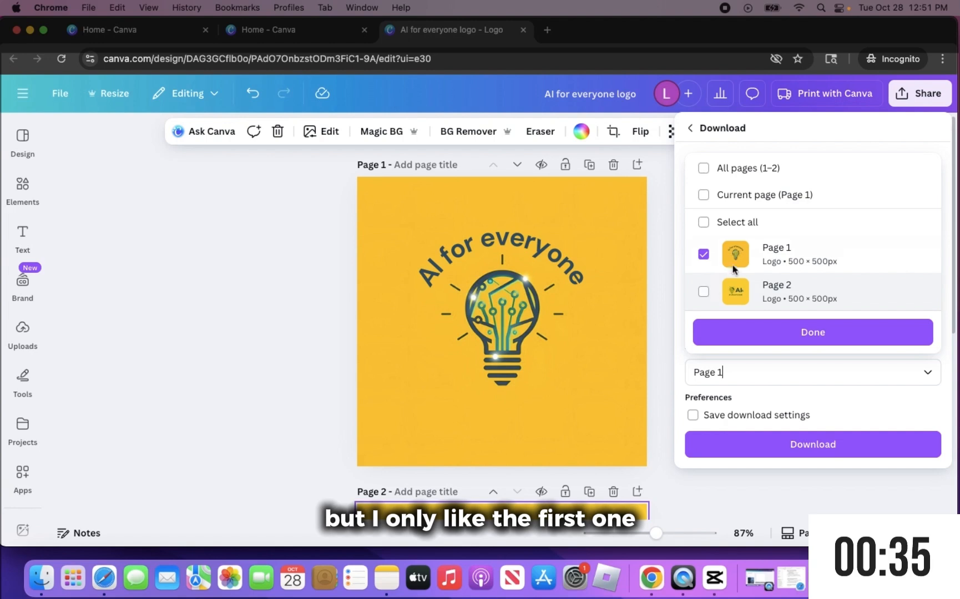
left_click(743, 329)
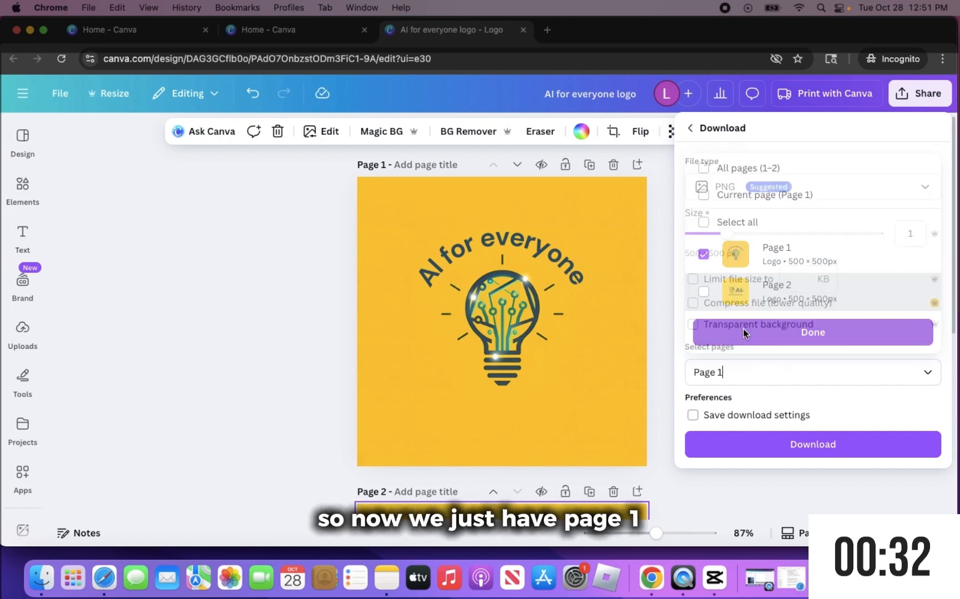
left_click(734, 441)
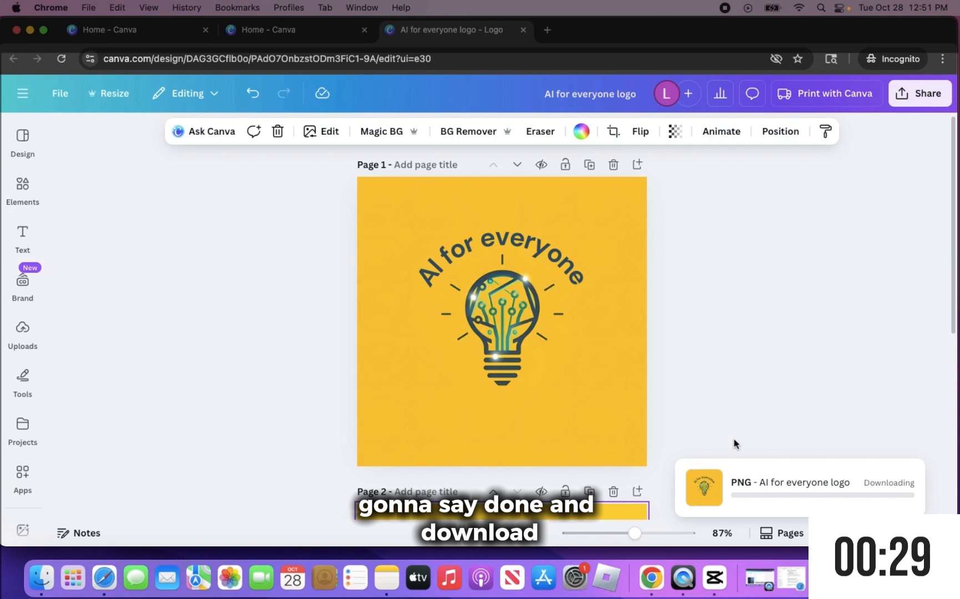